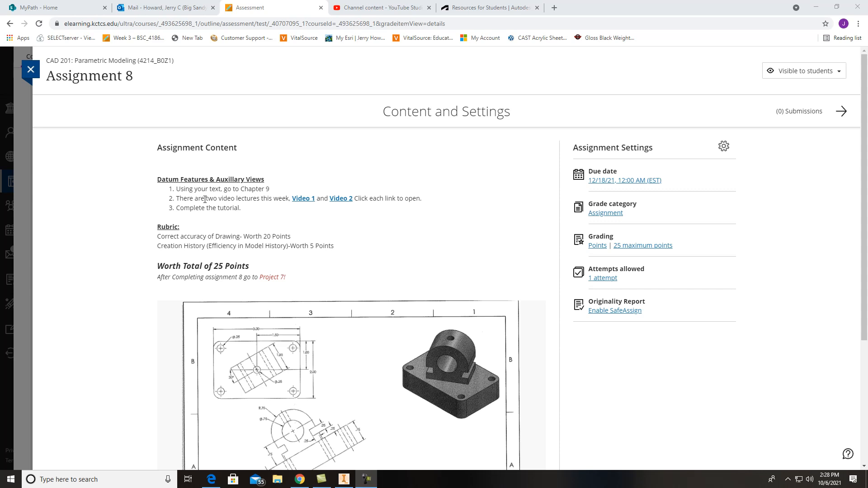
Step: Save the assignment content block that holds the 3/4" Rod Guide drawing
click(425, 379)
scroll(425, 367, down, 2)
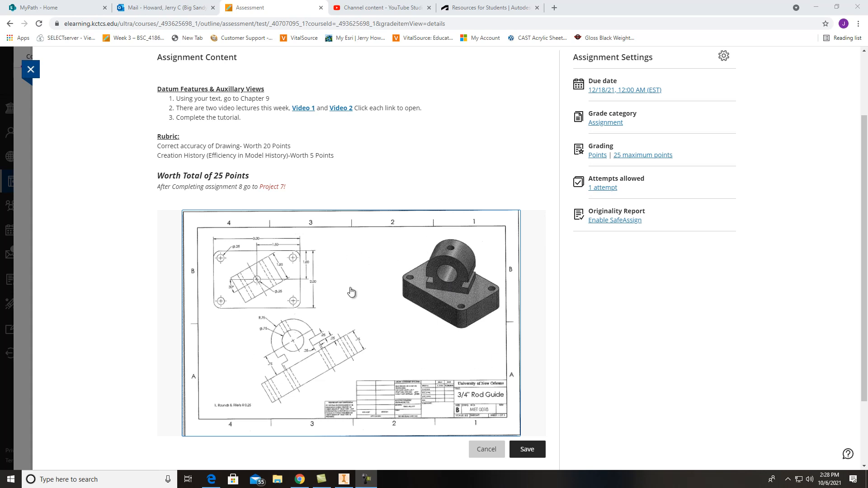
click(538, 450)
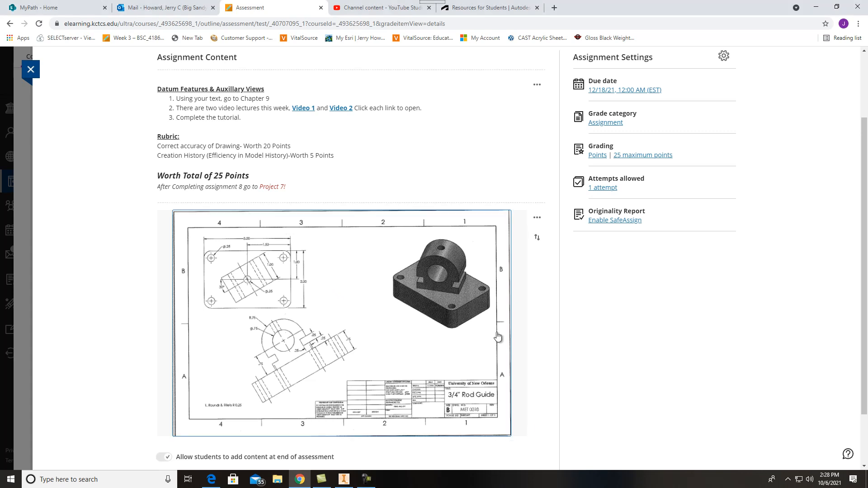
scroll(397, 284, down, 3)
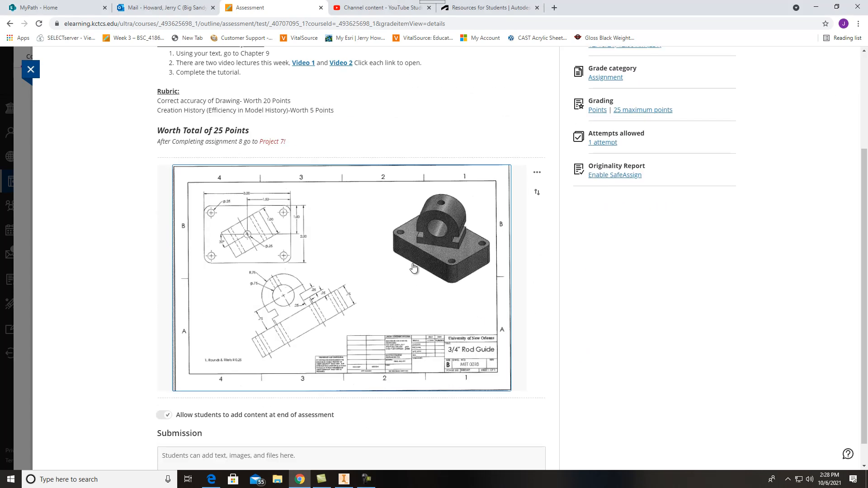
Step: View the 3/4" Rod Guide drawing enlarged, then close the preview
click(536, 174)
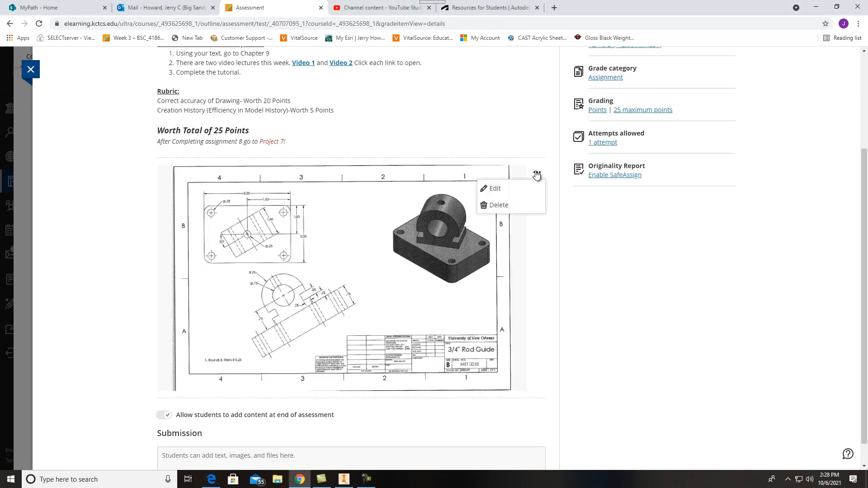
click(598, 236)
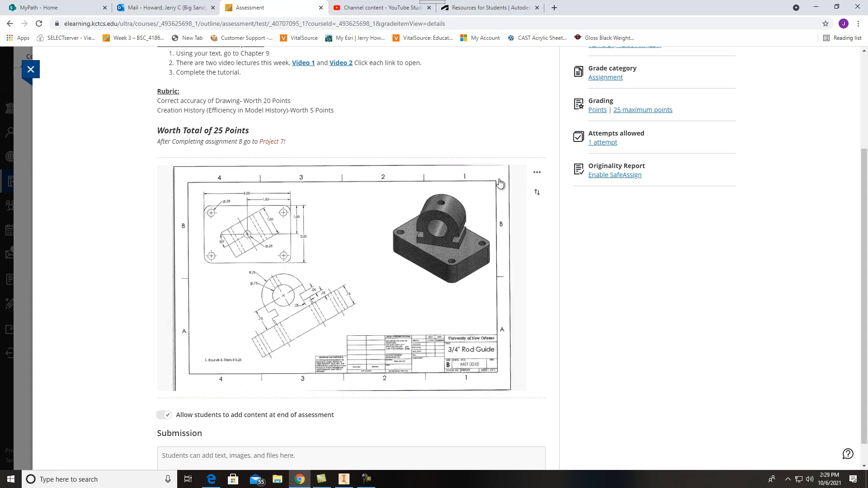
click(505, 185)
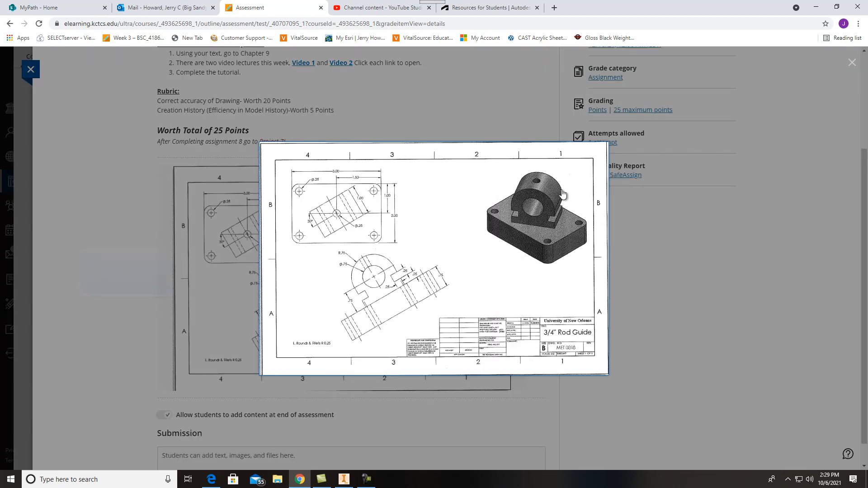
click(736, 281)
Step: Save the drawing to the Desktop as the PNG image CAD 201 Week 9 Assignment and open the downloaded file
right_click(415, 223)
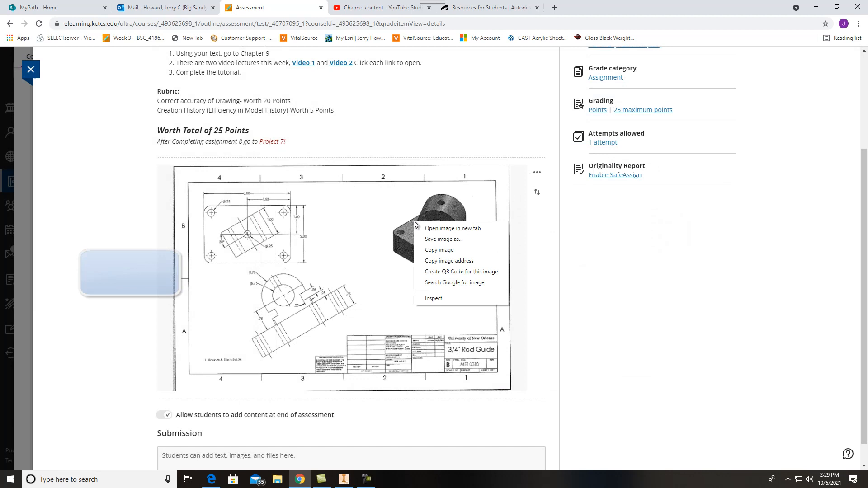
click(439, 239)
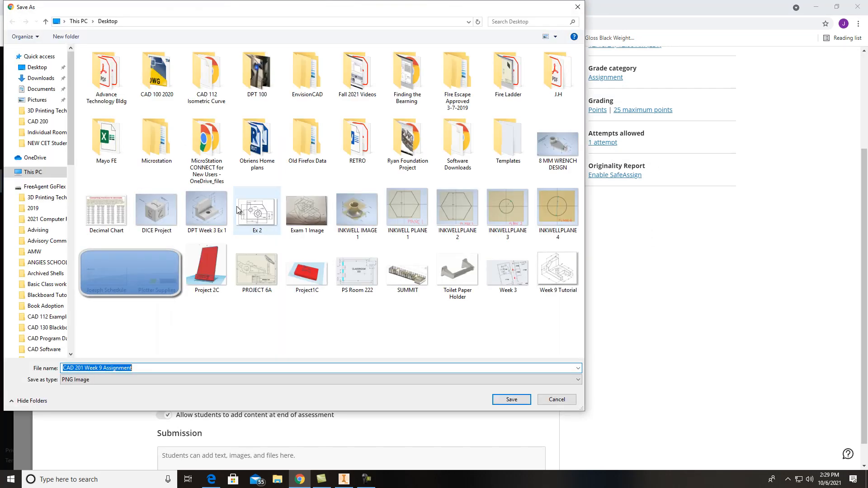
click(503, 396)
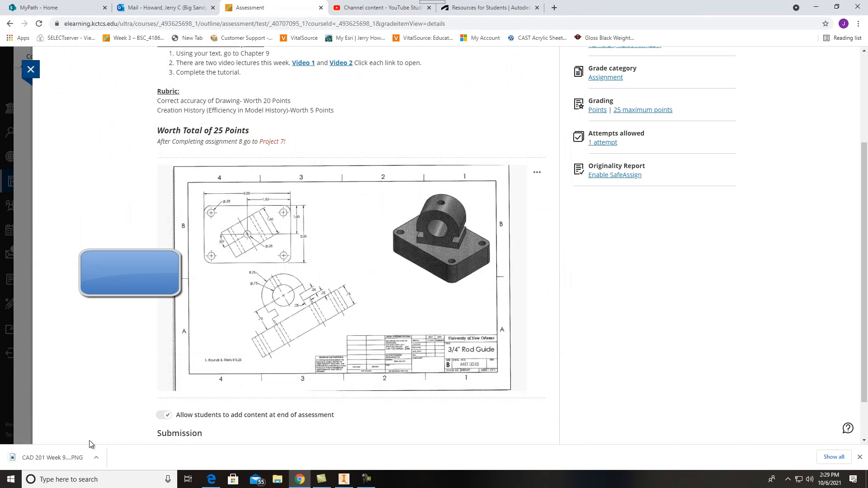
click(53, 458)
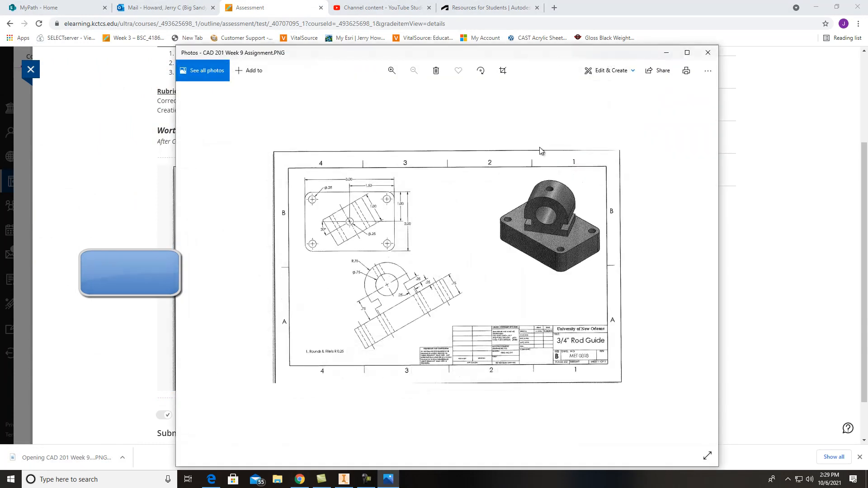
Step: Arrange the drawing image and Autodesk Inventor side by side, with the image narrow and Inventor filling the remaining width
drag(577, 60, 1, 181)
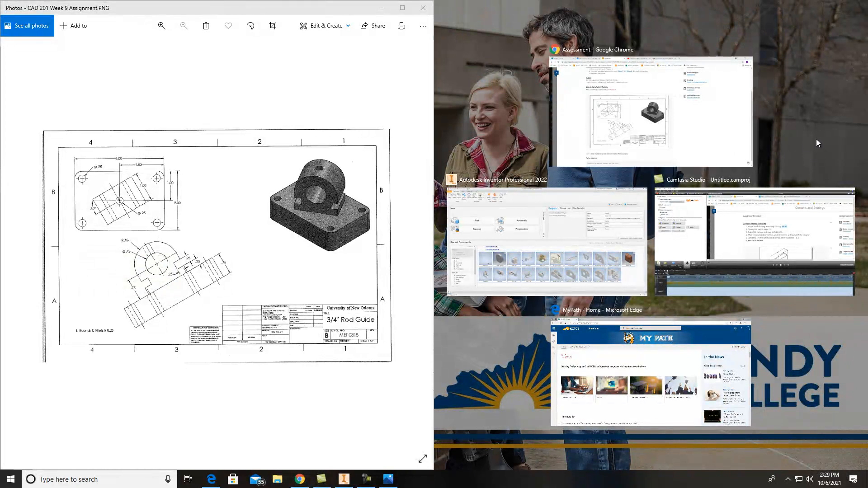
click(518, 303)
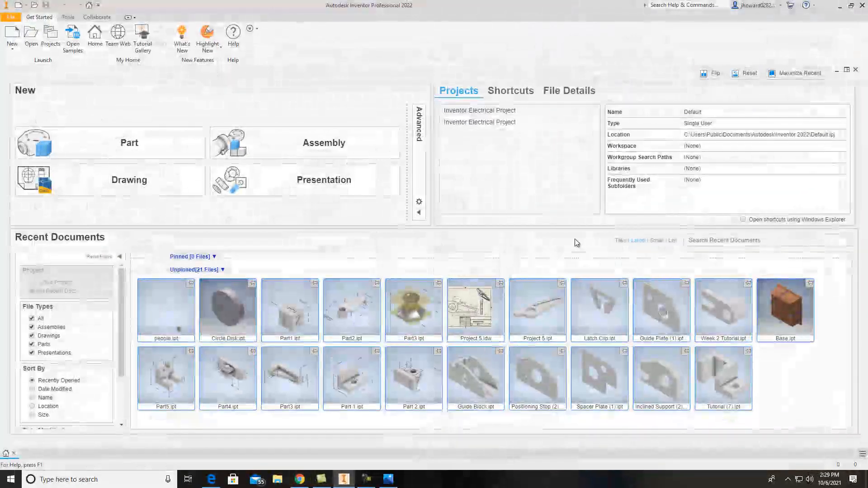
drag(550, 2, 866, 181)
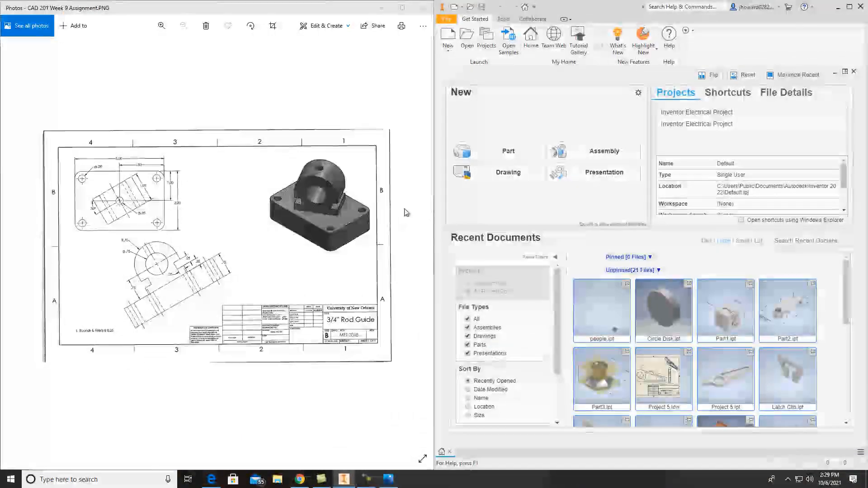
drag(435, 204, 534, 208)
drag(434, 135, 269, 136)
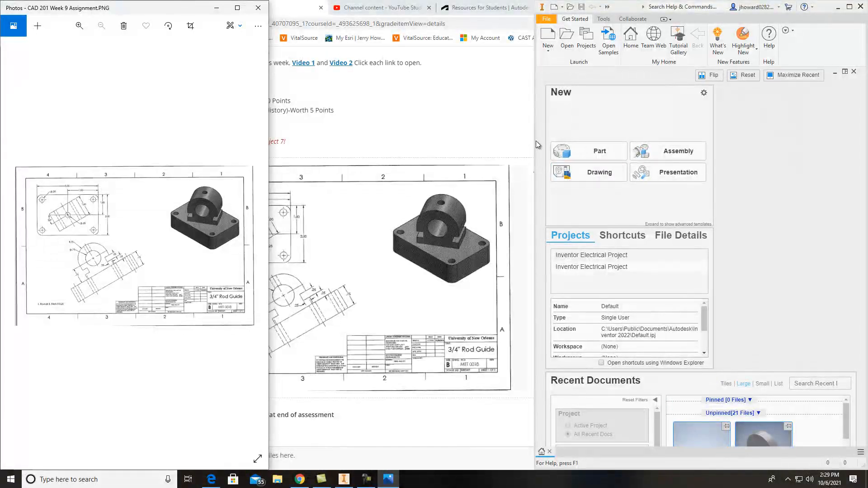
drag(534, 145, 270, 142)
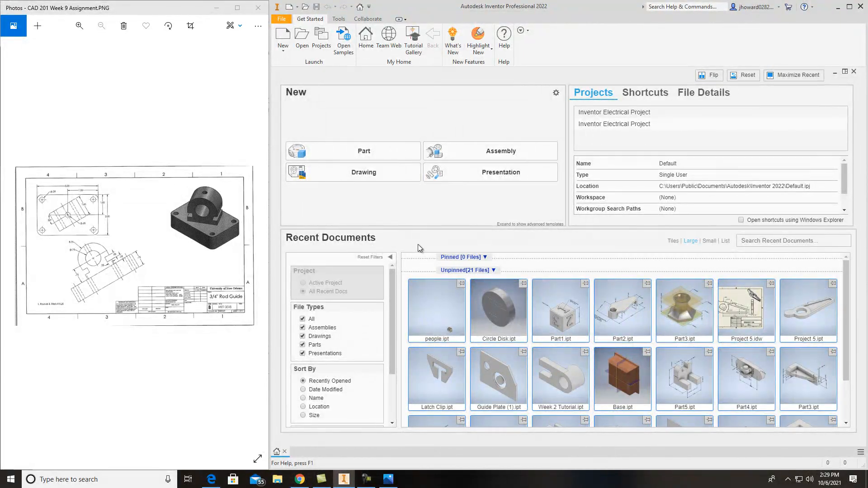
Step: Create a new part file from the English templates
scroll(97, 285, up, 3)
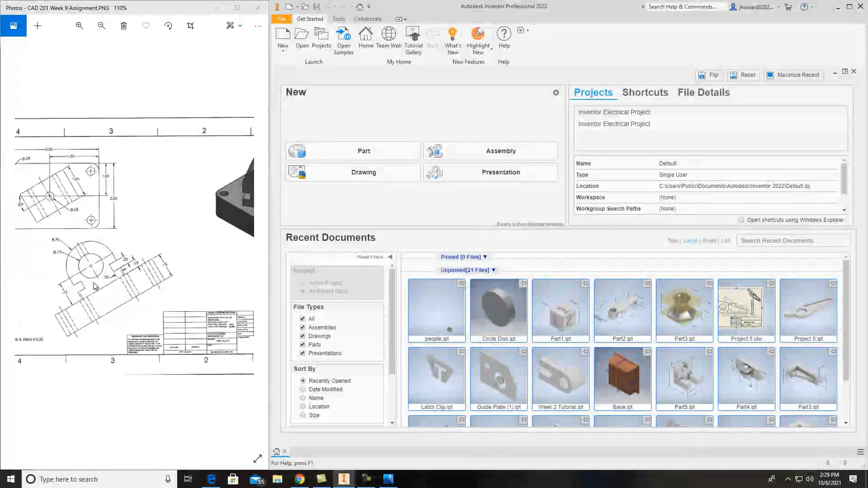
scroll(176, 339, down, 2)
scroll(110, 297, down, 2)
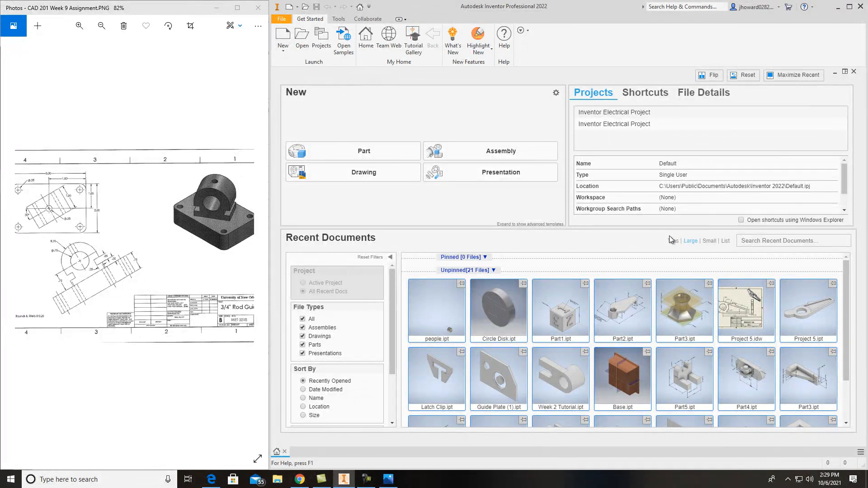
key(ctrl+n)
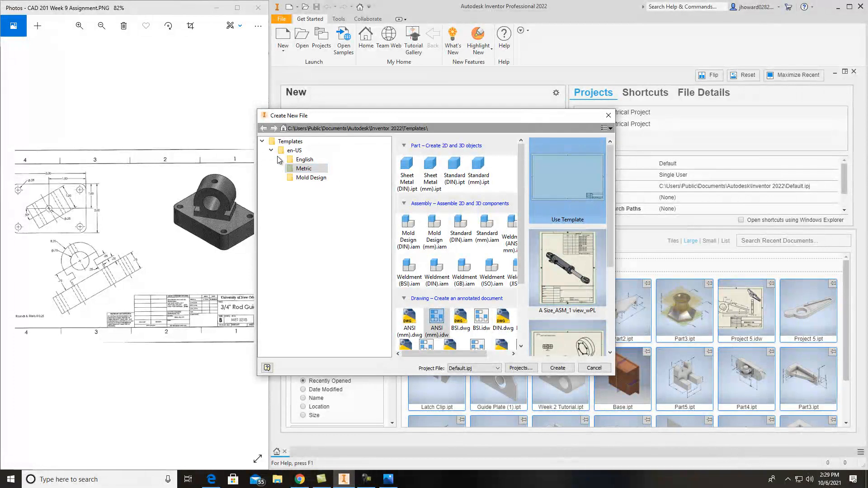
click(318, 161)
double_click(426, 174)
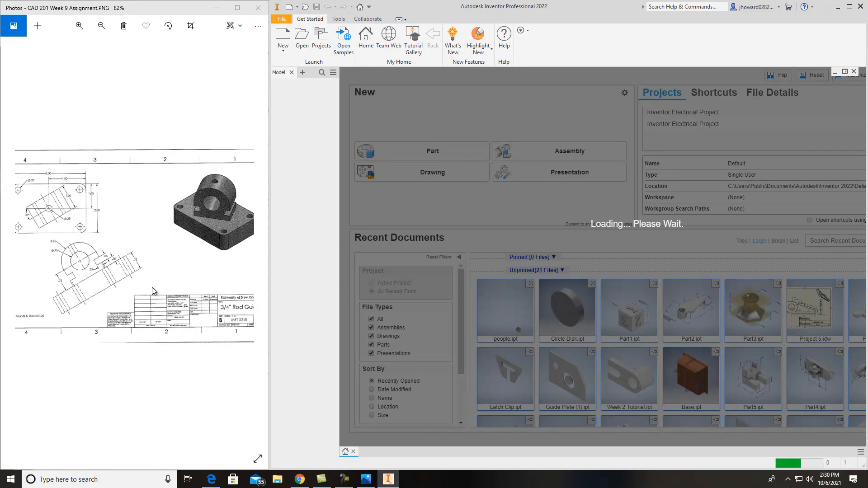
Step: Start a 2D sketch on the XY plane of the new part
scroll(152, 286, down, 2)
scroll(152, 287, down, 1)
scroll(97, 287, up, 1)
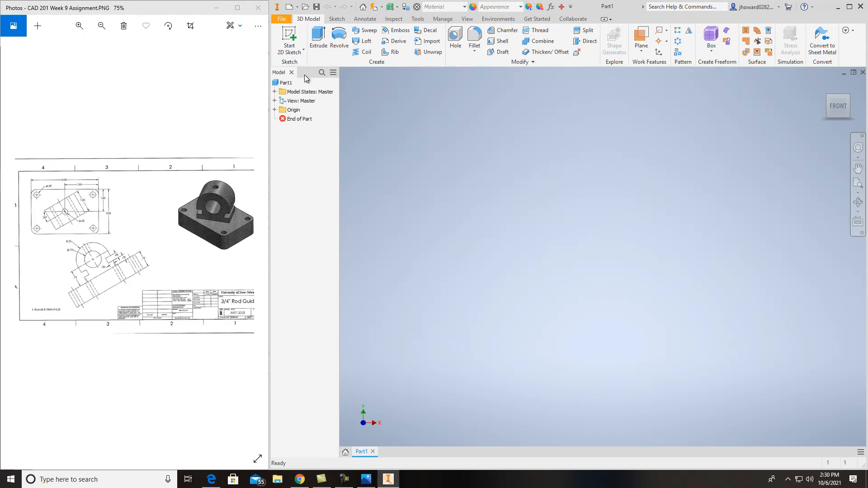
click(297, 58)
click(300, 66)
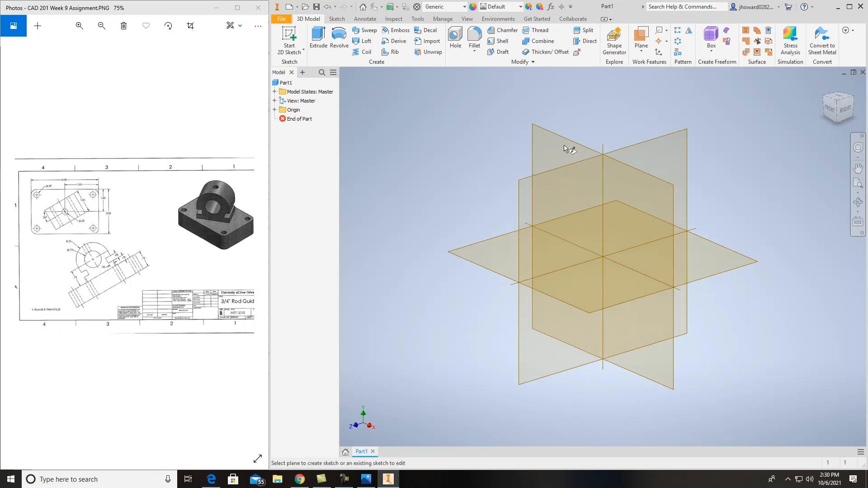
click(275, 110)
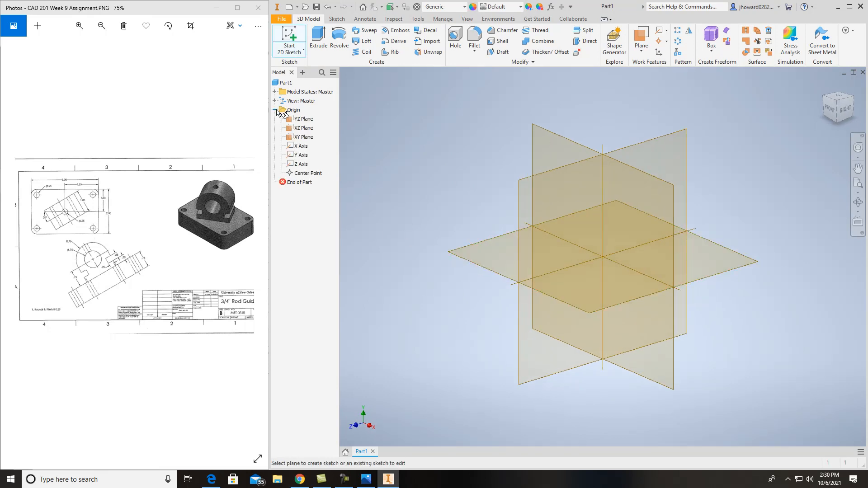
click(301, 137)
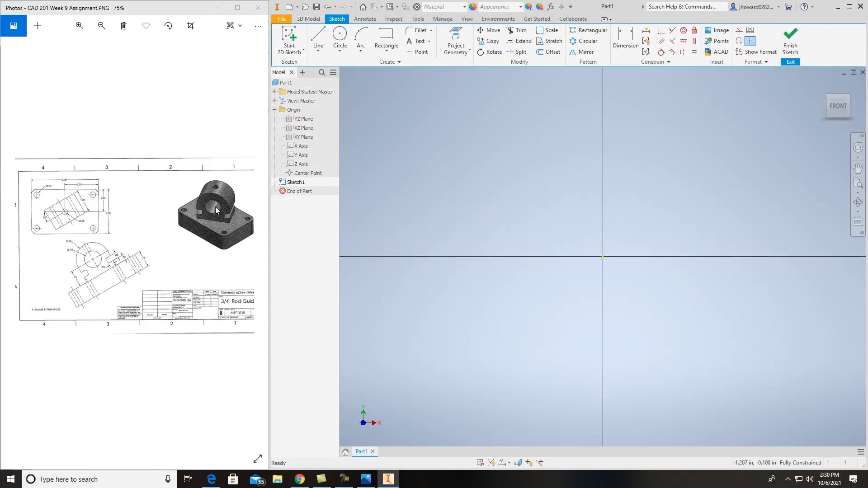
Step: Sketch a 3 by 2 in rectangle from the origin and extrude it to the drawing's 0.75 in base thickness
scroll(46, 226, up, 4)
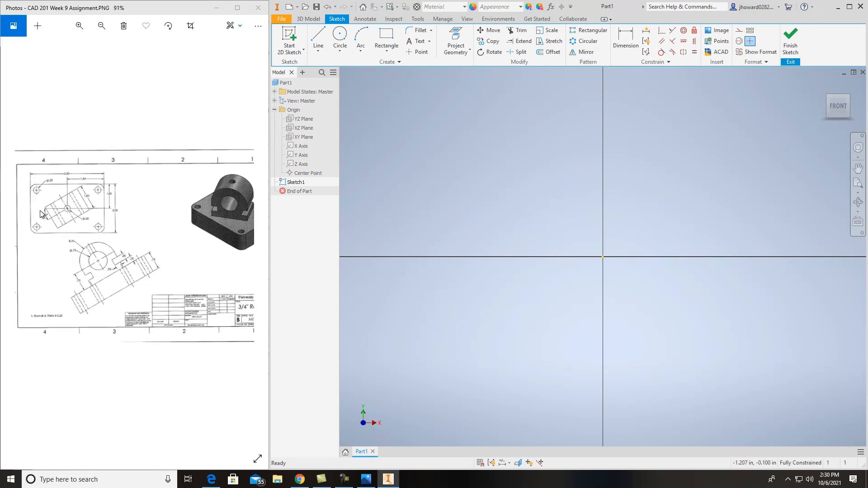
click(387, 35)
click(603, 257)
text(3)
key(Tab)
text(2)
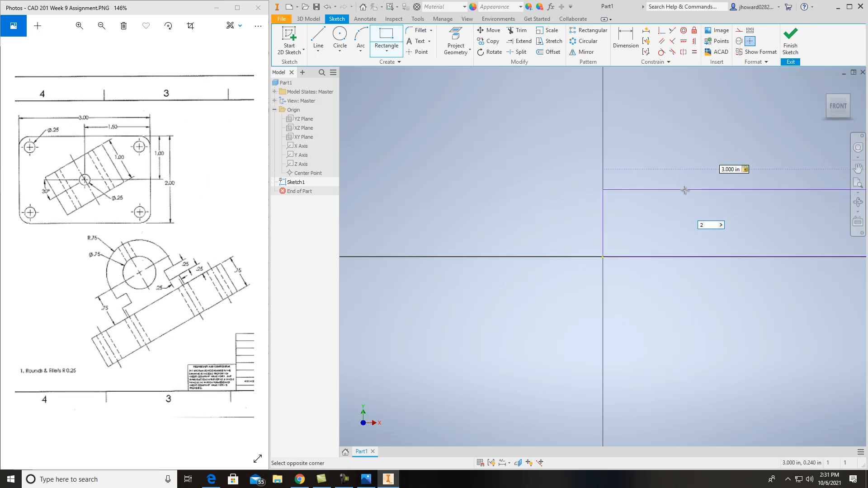
key(Return)
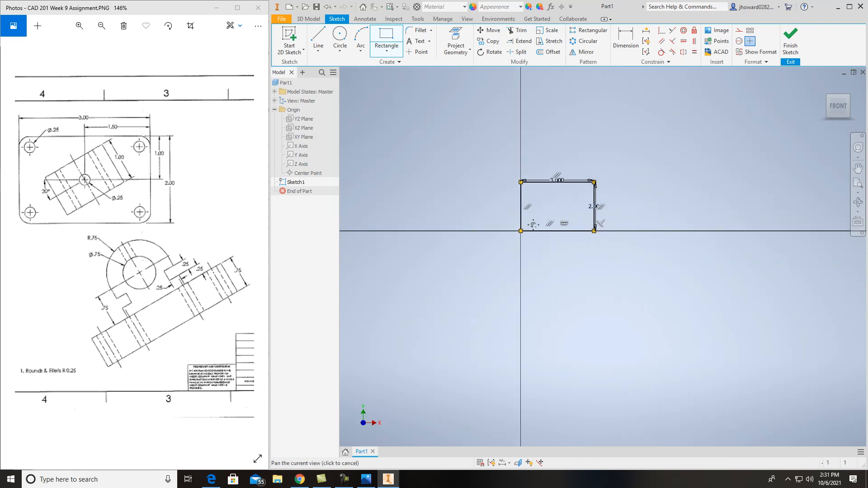
click(791, 40)
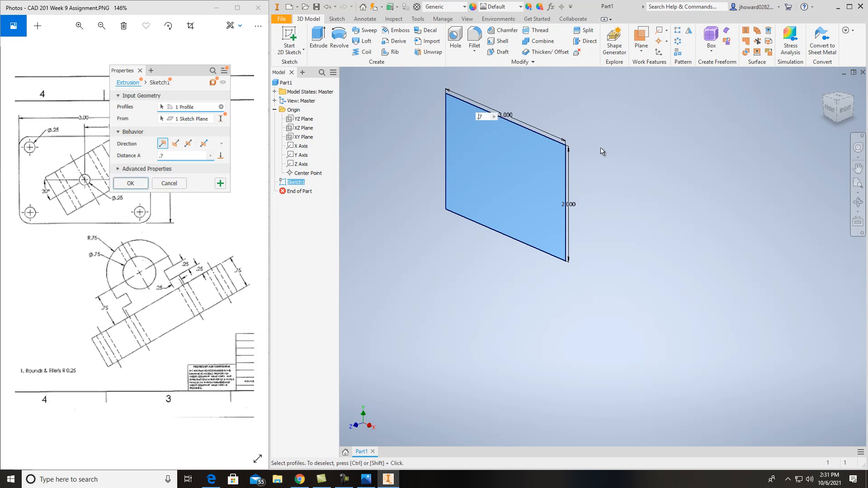
key(Return)
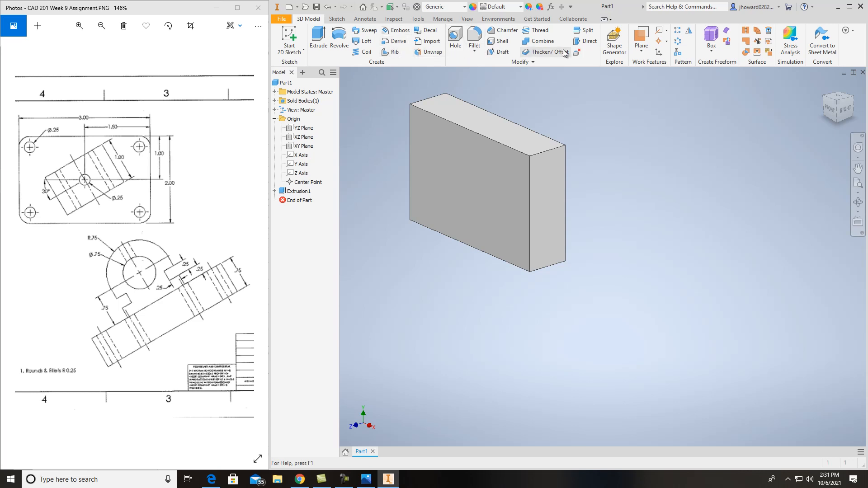
Step: Fillet the four corner edges running through the block's thickness with a 0.25 in radius
click(475, 50)
click(475, 66)
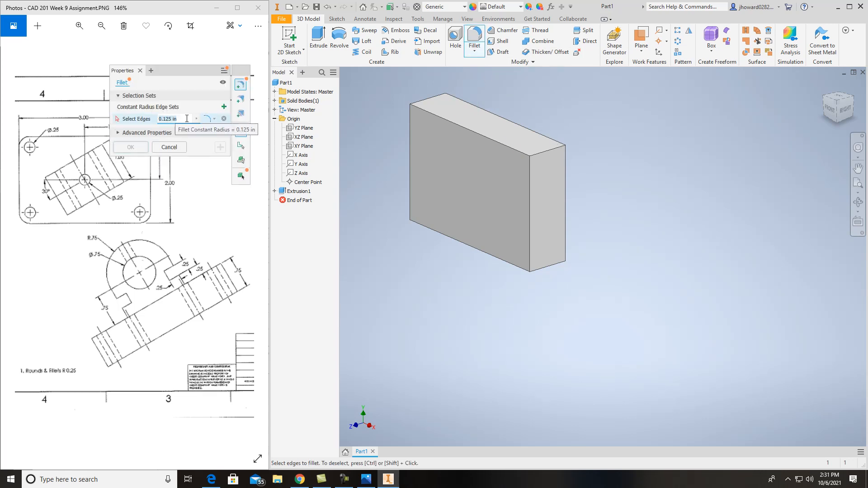
text(.25)
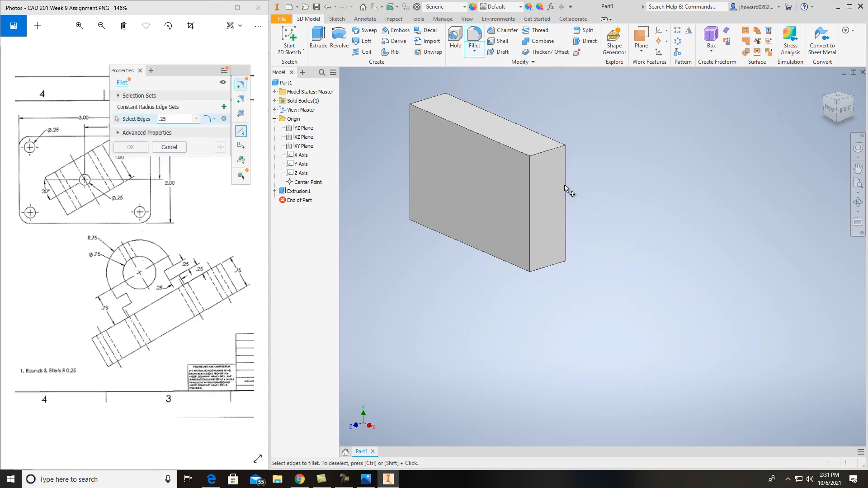
click(556, 150)
click(433, 98)
click(421, 222)
click(547, 266)
key(Return)
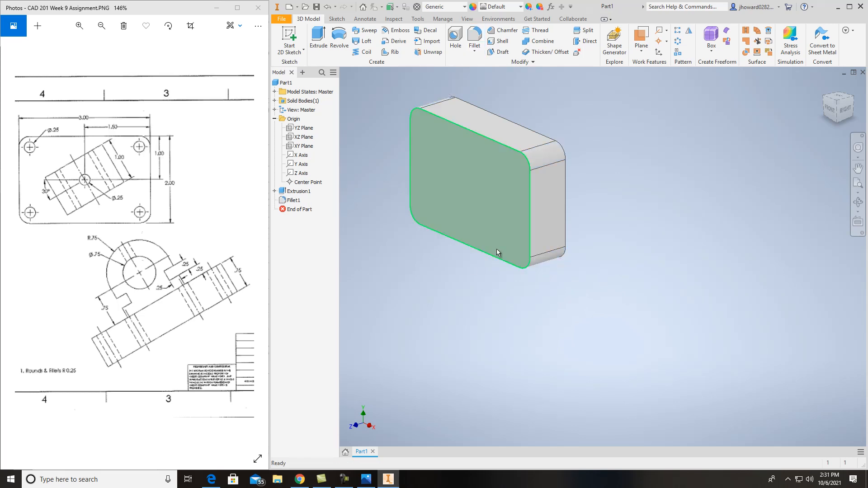
Step: Start a new 2D sketch on the large front face of the filleted block
mouse_move(831, 114)
mouse_down()
mouse_move(863, 86)
mouse_move(370, 434)
mouse_move(382, 428)
mouse_move(369, 446)
mouse_up()
mouse_move(368, 446)
shift+middle_down()
mouse_move(368, 85)
mouse_move(438, 93)
mouse_move(455, 77)
shift+middle_up()
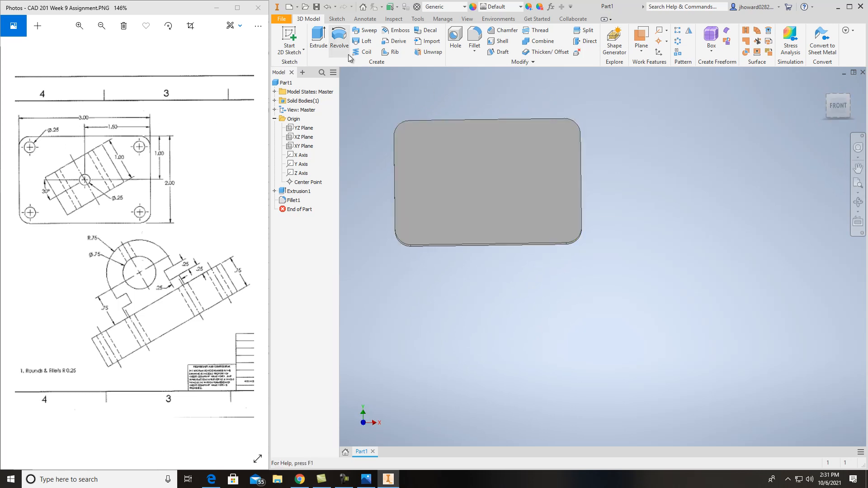
click(292, 55)
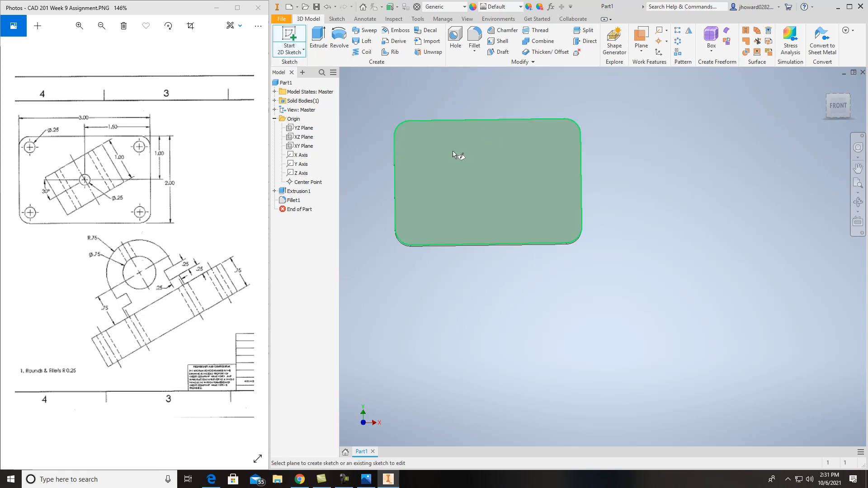
click(489, 165)
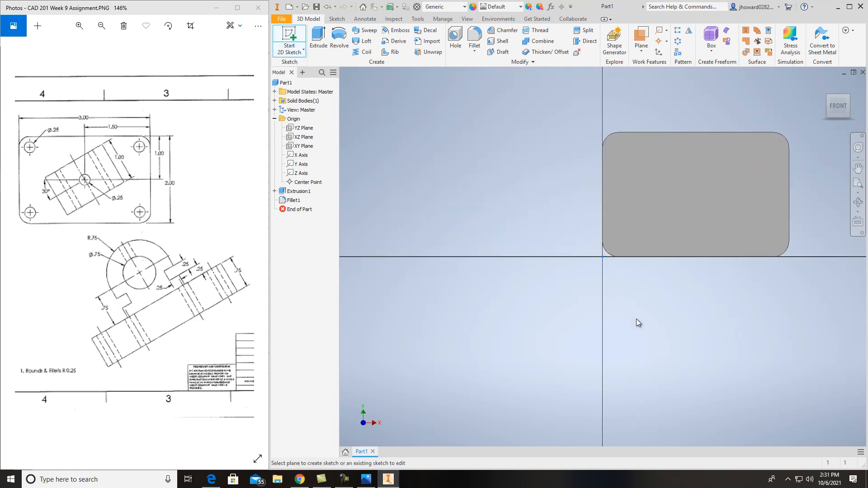
scroll(450, 316, up, 3)
scroll(457, 307, down, 3)
scroll(448, 280, up, 1)
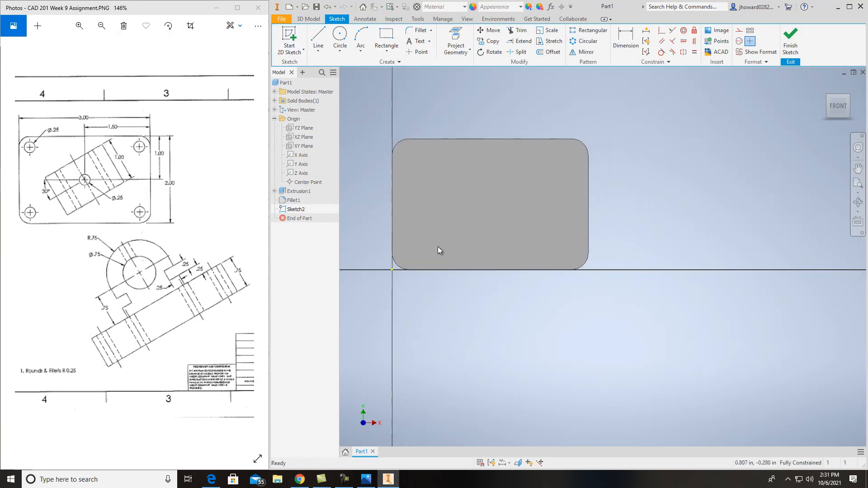
Step: Place sketch points at the centres of the four rounded corners of the front face and finish the sketch
click(423, 53)
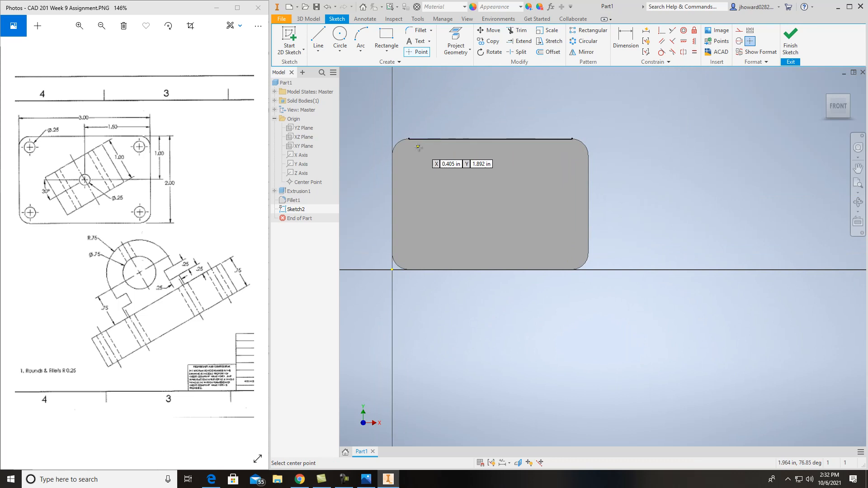
click(354, 156)
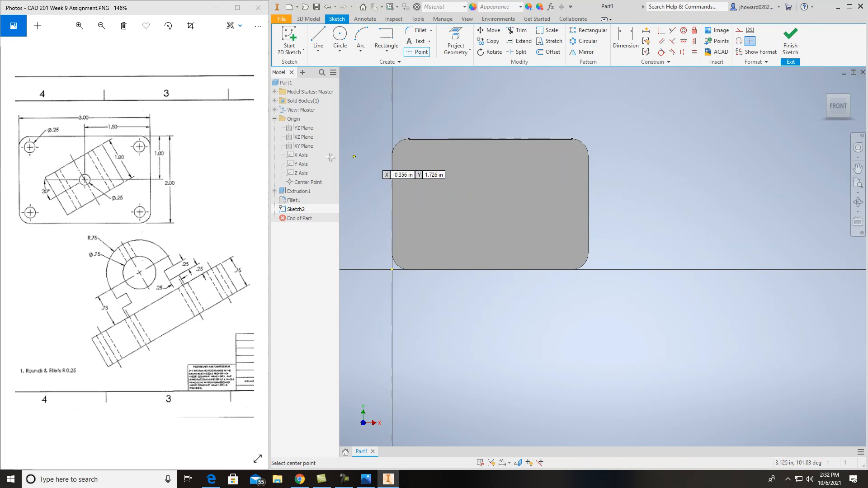
click(409, 155)
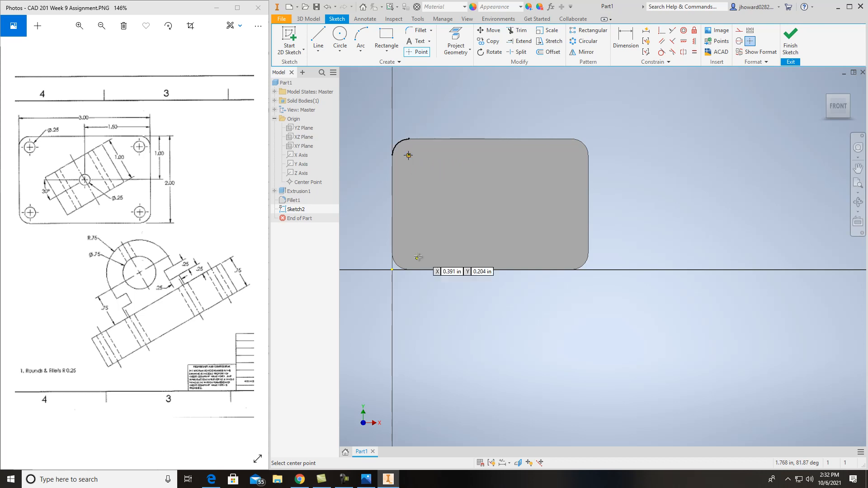
click(409, 254)
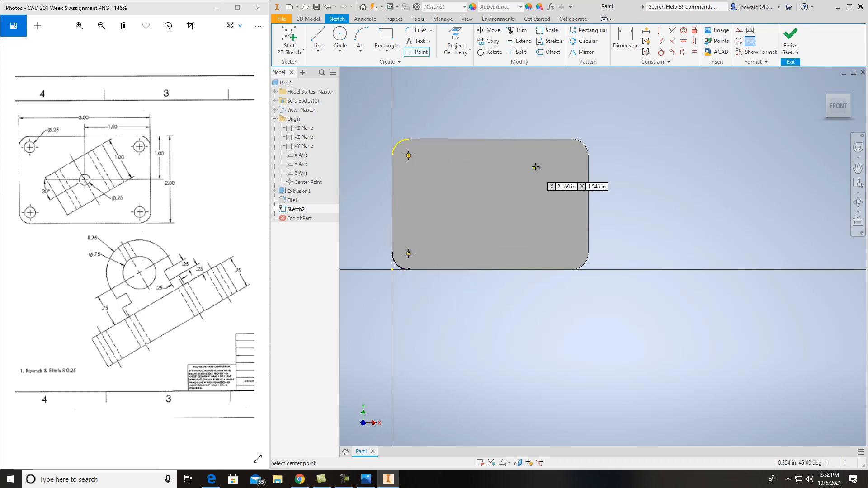
click(572, 155)
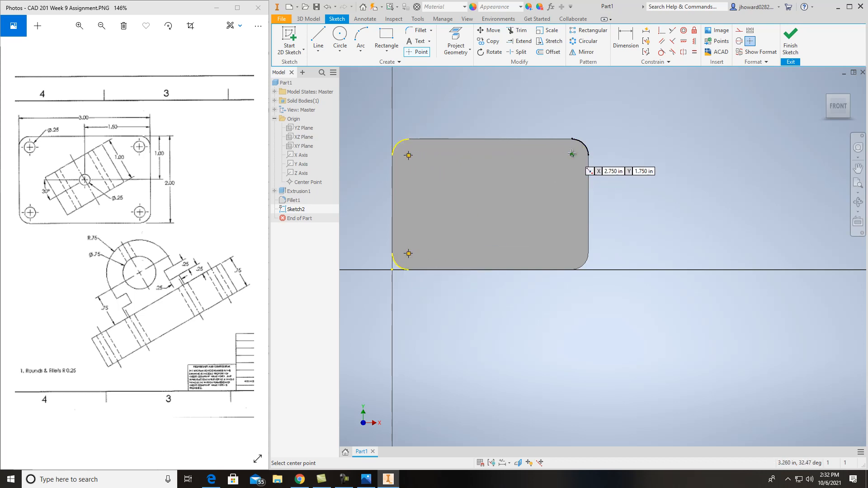
click(572, 254)
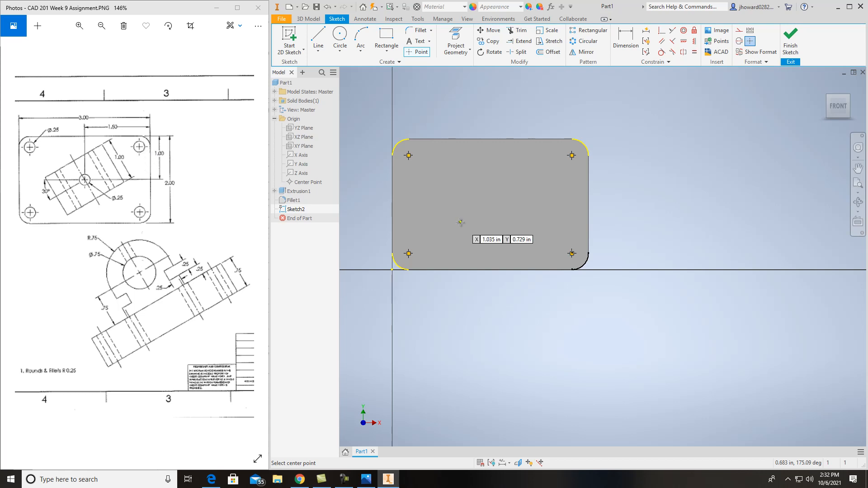
click(788, 47)
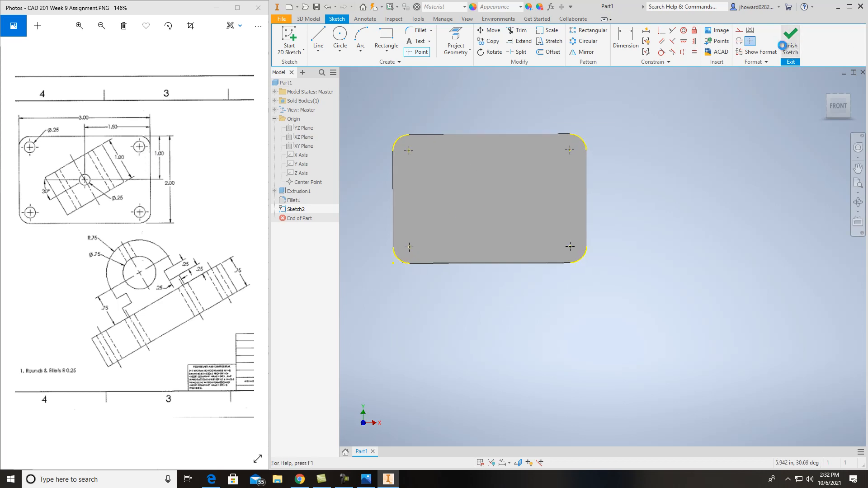
Step: Create simple through holes of 0.25 in diameter at the four corner sketch points
drag(815, 94, 791, 75)
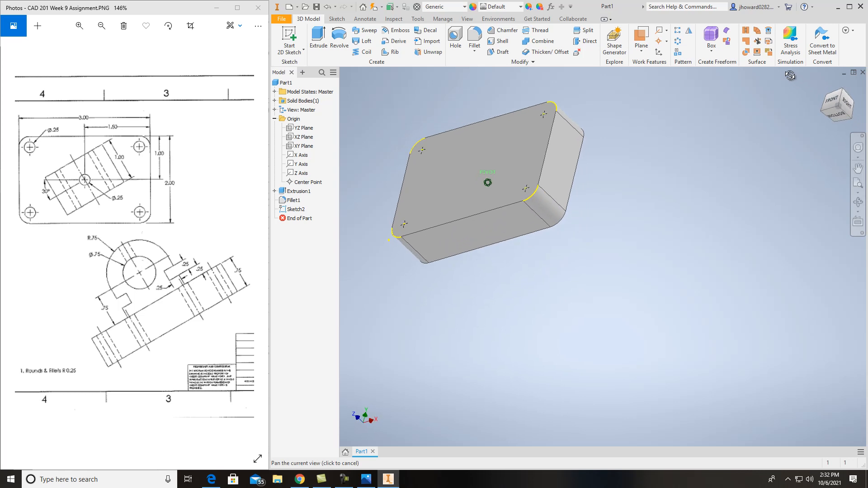
middle_drag(603, 234, 632, 285)
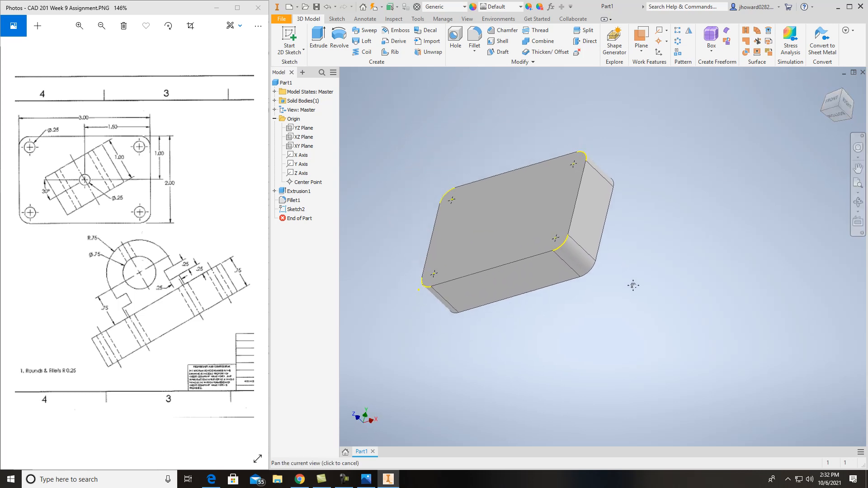
click(448, 53)
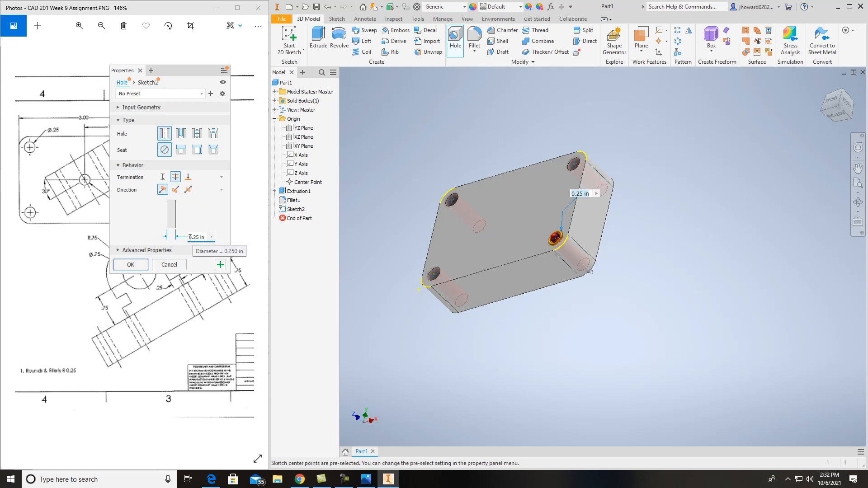
click(135, 265)
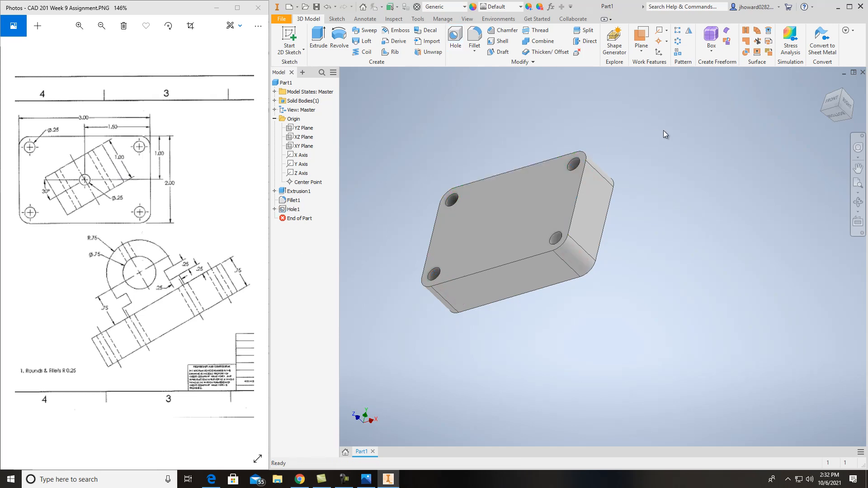
Step: Try a work plane midway between the block's two short end faces
middle_drag(699, 177, 741, 196)
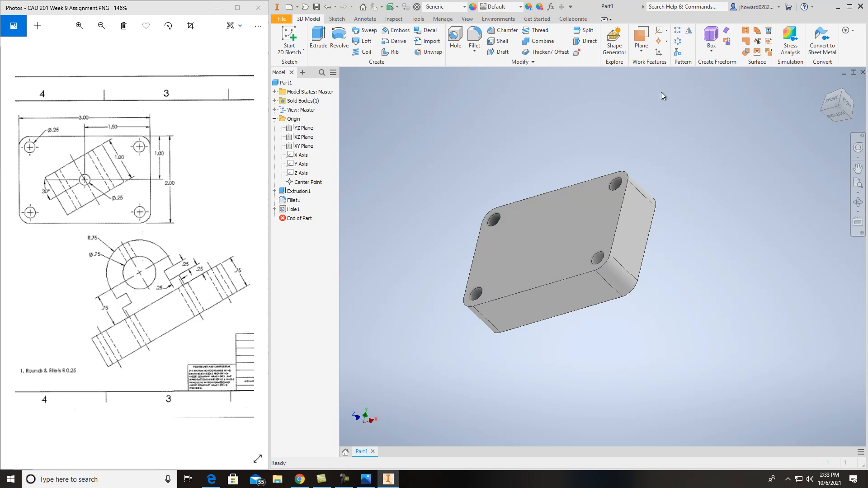
click(642, 53)
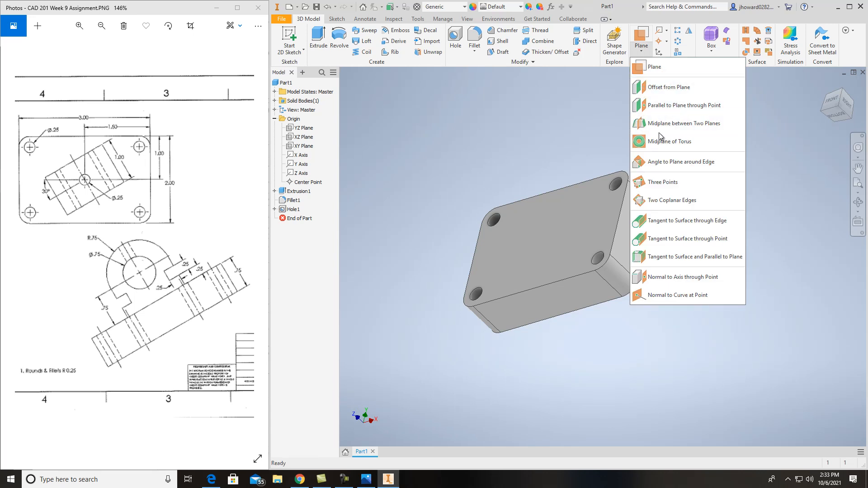
click(670, 124)
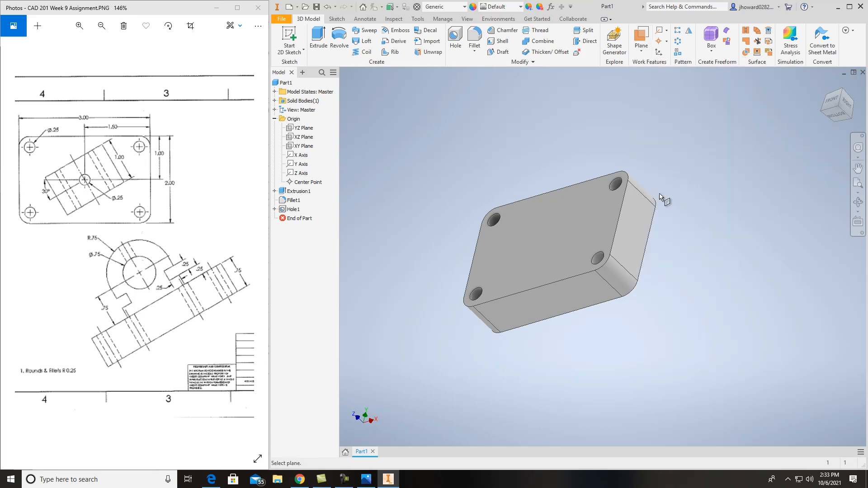
click(633, 236)
shift+middle_drag(528, 261, 601, 243)
click(470, 276)
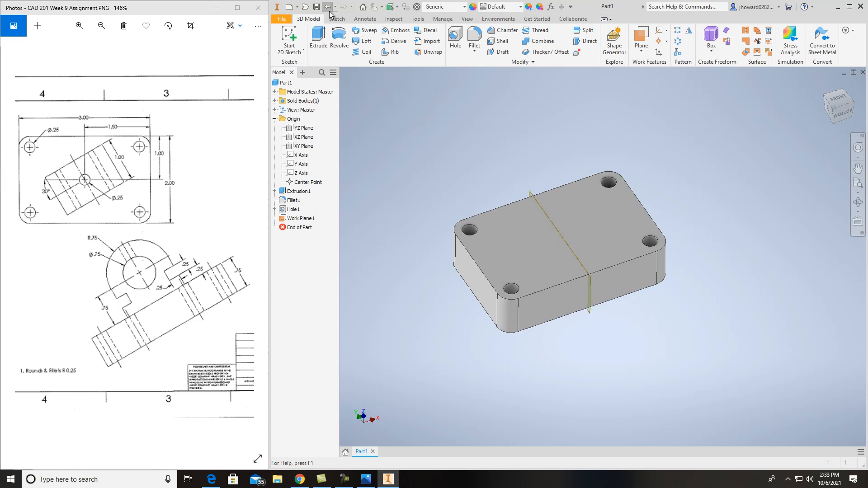
Step: Undo the midplane between the block's end faces
click(531, 195)
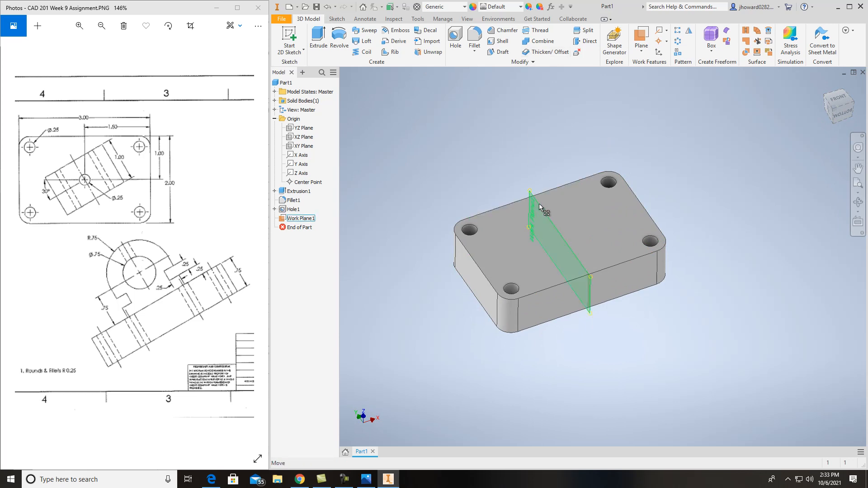
click(544, 151)
click(331, 12)
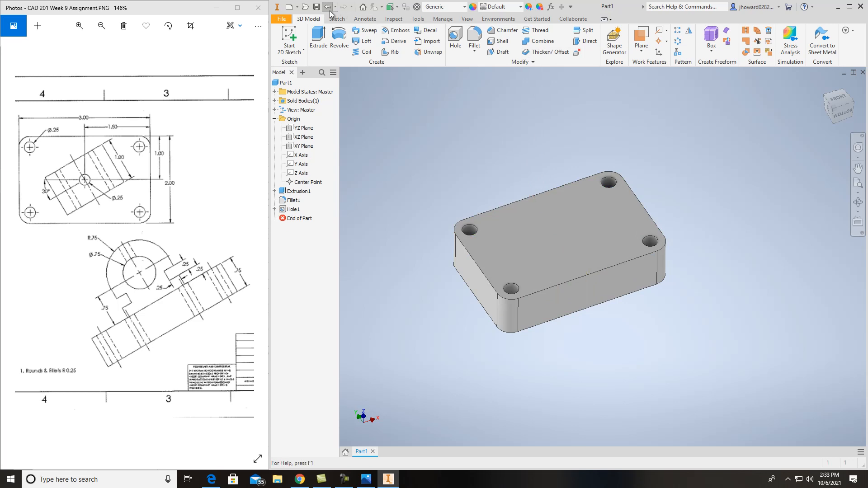
Step: Try a work plane at an angle to the large front face, rotated around that face's long lower edge
click(641, 54)
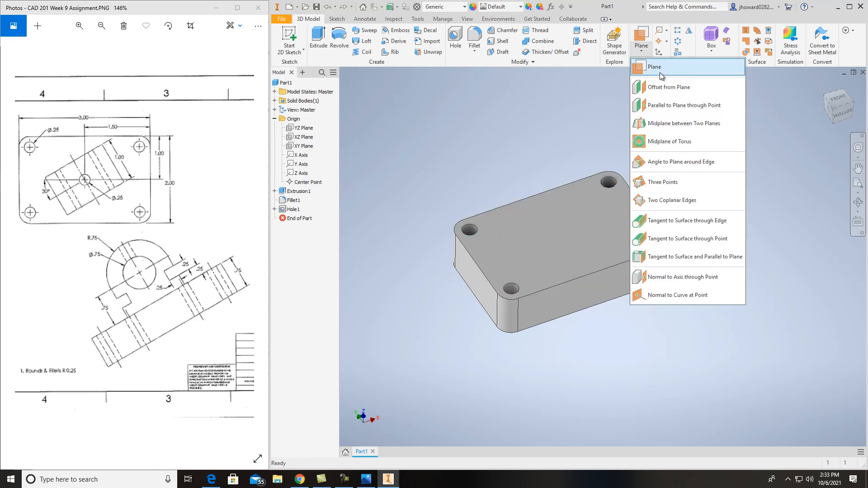
click(682, 166)
click(604, 230)
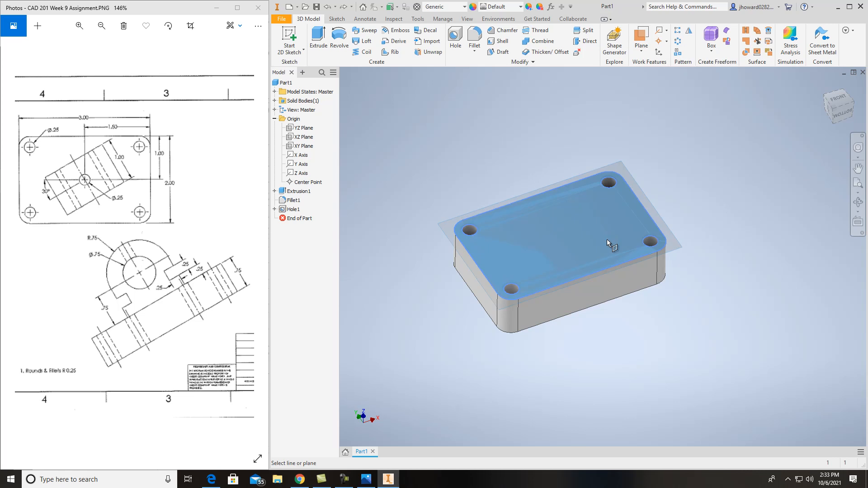
click(612, 270)
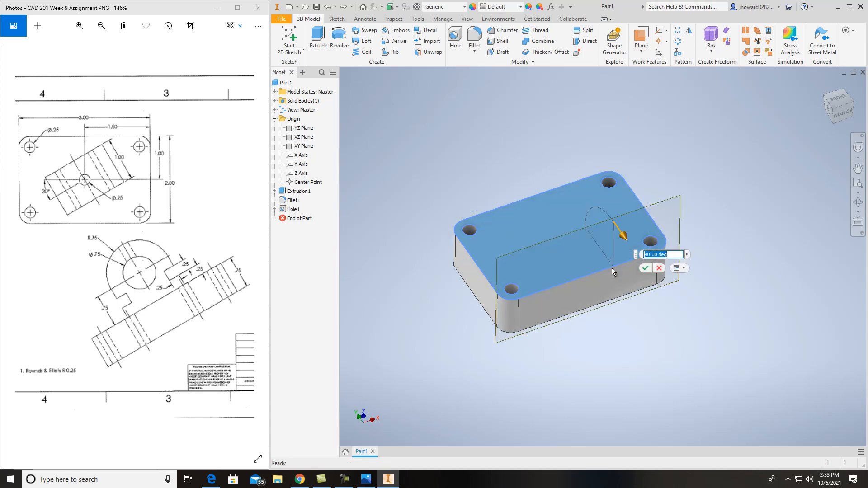
click(646, 268)
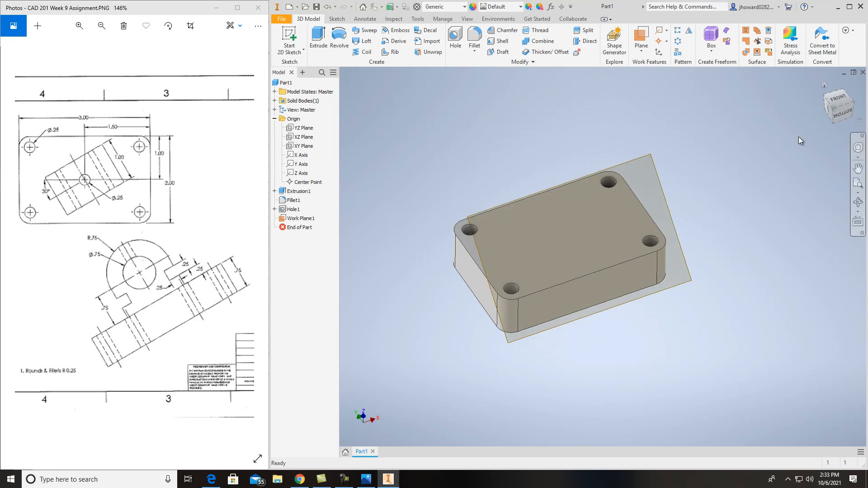
Step: Delete the angled work plane
shift+middle_drag(734, 197, 683, 147)
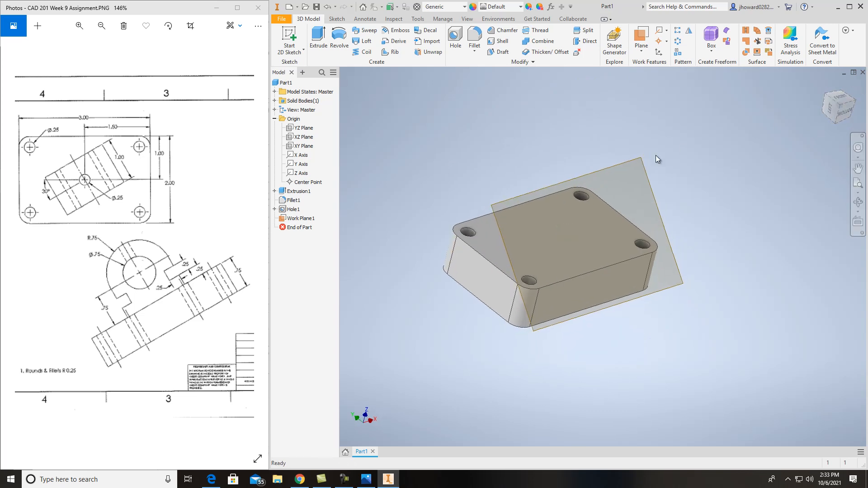
click(642, 163)
key(Delete)
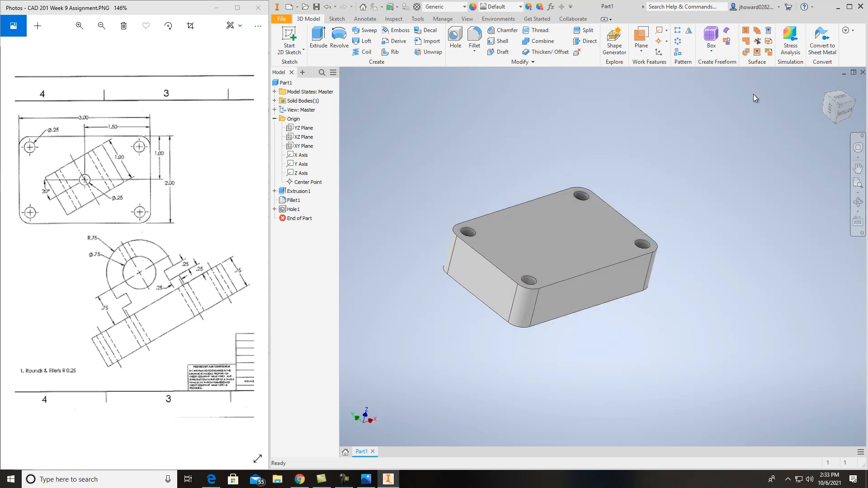
Step: Create a work axis through the centre of the corner hole nearest the origin
shift+middle_drag(728, 106, 700, 168)
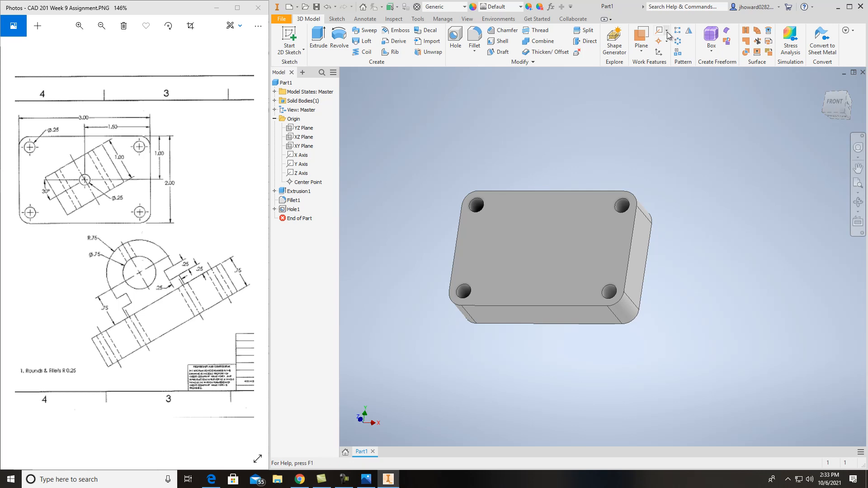
click(667, 31)
click(673, 40)
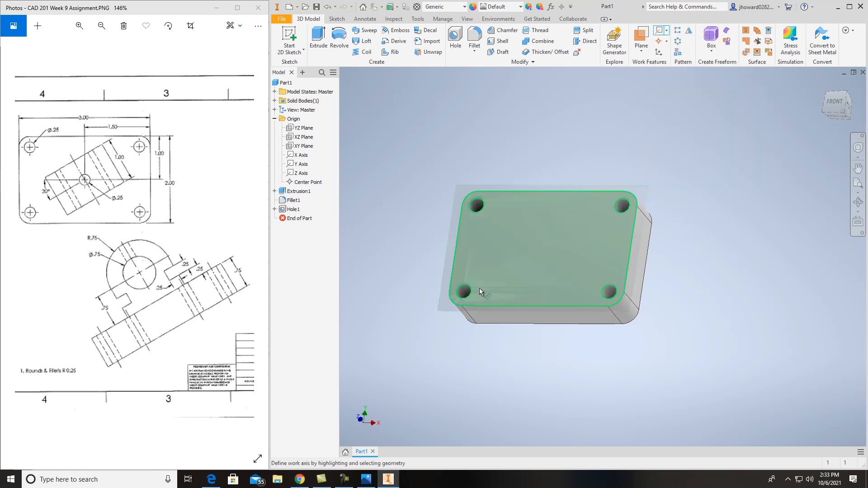
click(464, 291)
click(626, 205)
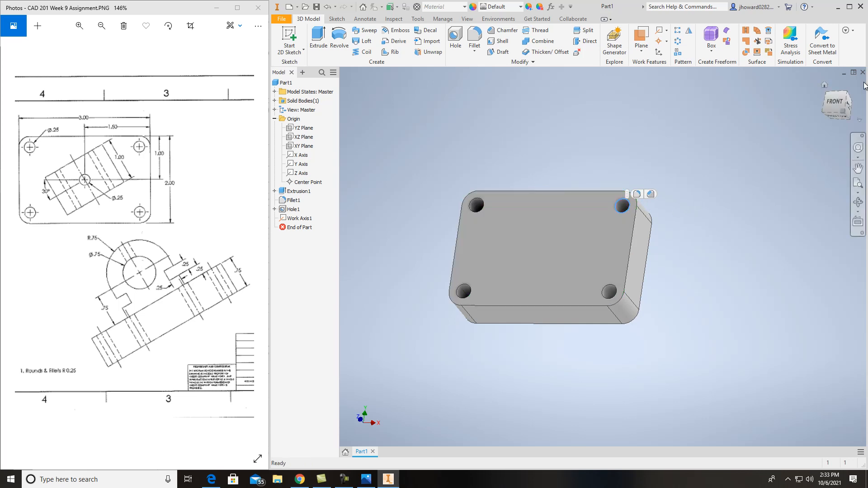
Step: Create a second work axis through the hole diagonally opposite the one nearest the origin
mouse_move(837, 105)
mouse_down()
mouse_move(341, 443)
mouse_move(342, 426)
mouse_up()
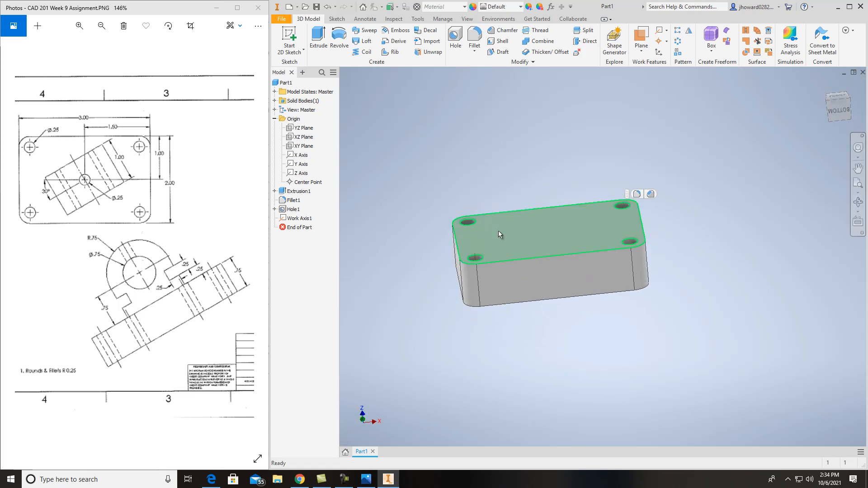
scroll(627, 208, down, 5)
scroll(627, 207, up, 4)
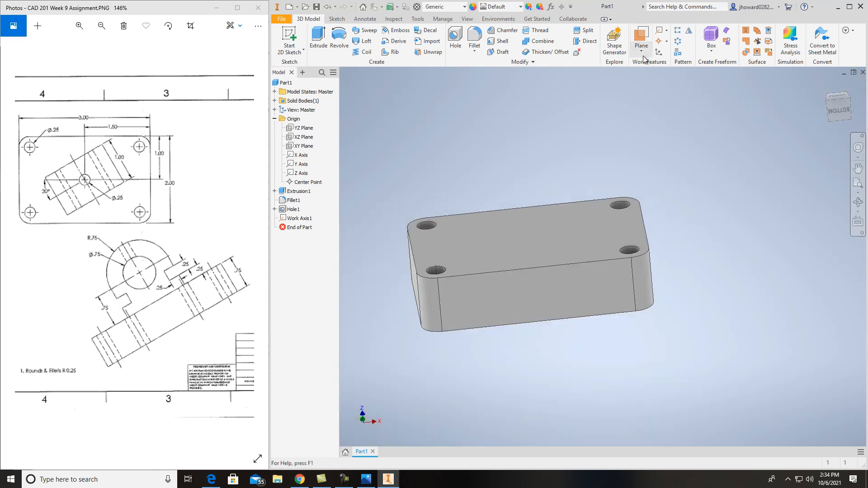
click(659, 30)
click(623, 207)
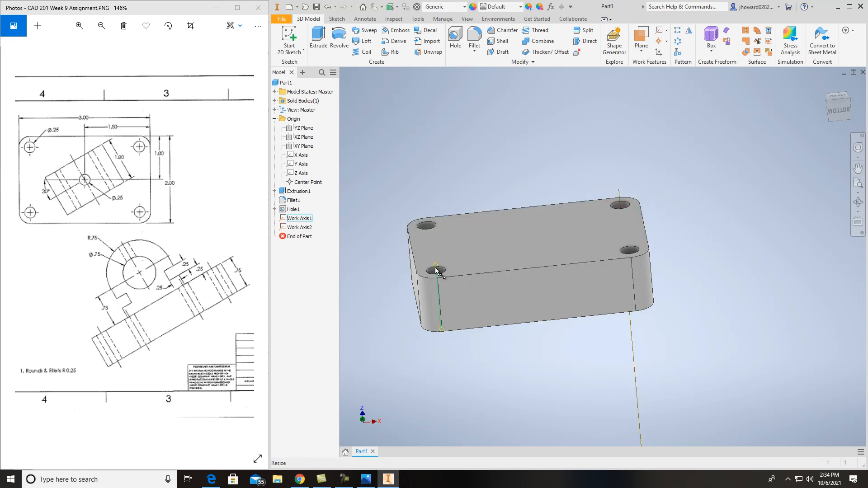
Step: Create a work plane through the two hole axes so that it cuts the block diagonally
shift+middle_drag(810, 114, 792, 186)
scroll(660, 380, up, 6)
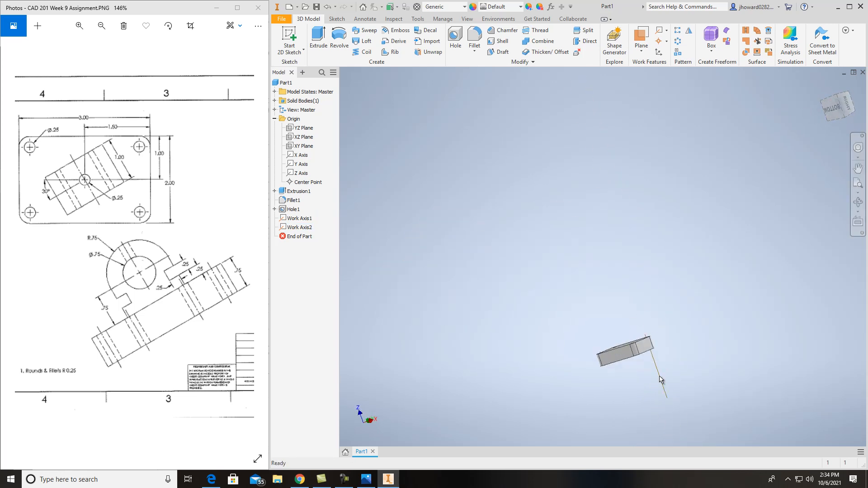
scroll(660, 380, down, 4)
scroll(625, 293, down, 2)
middle_drag(503, 373, 512, 329)
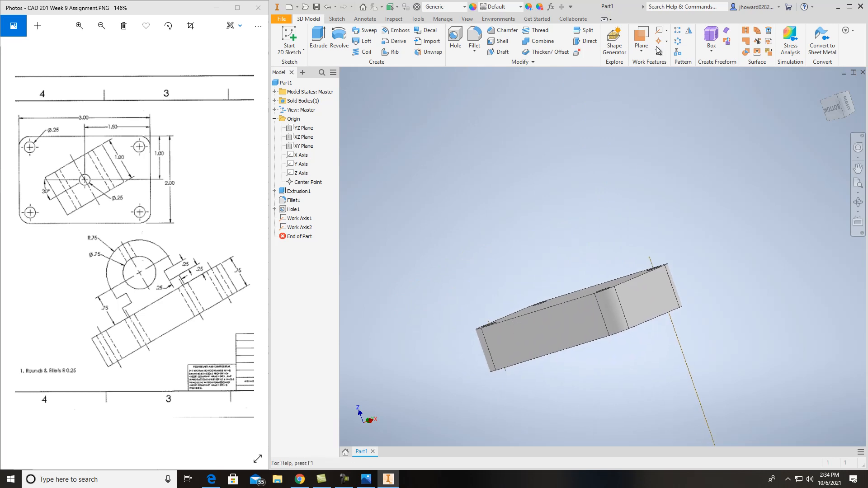
click(644, 52)
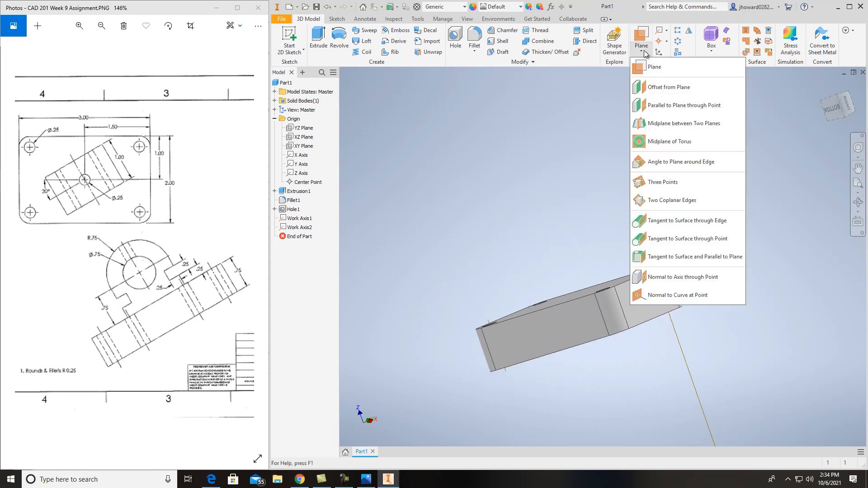
click(657, 70)
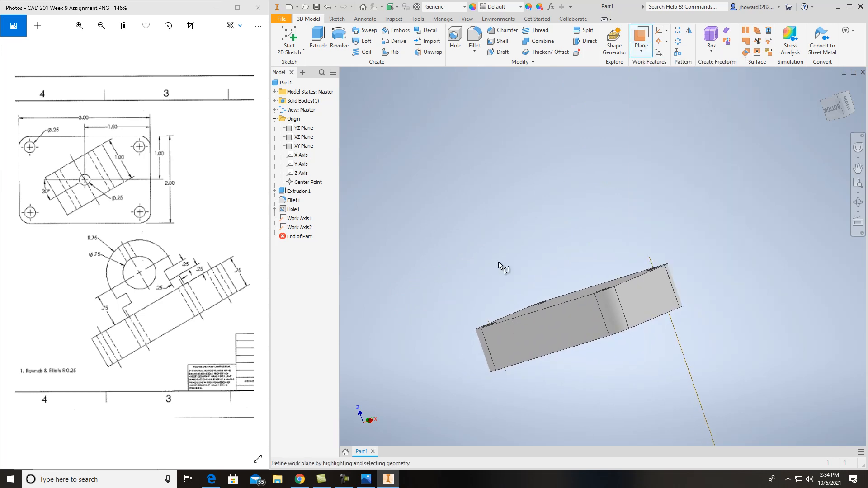
click(488, 320)
click(651, 260)
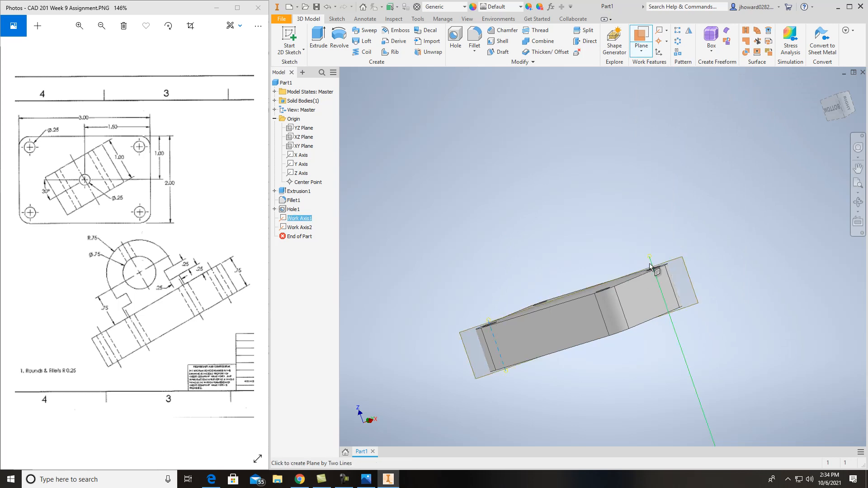
Step: Start a new 2D sketch on the diagonal work plane and look straight at it
scroll(503, 327, up, 3)
scroll(446, 324, down, 4)
shift+middle_drag(837, 104, 856, 166)
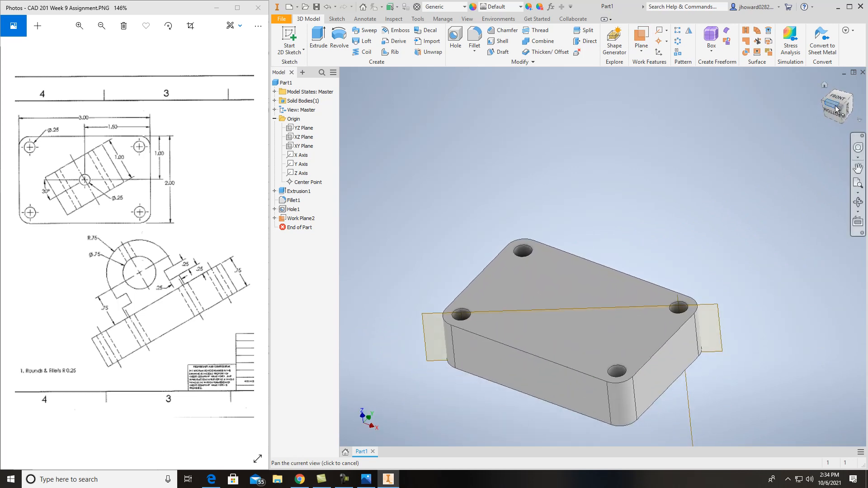
click(429, 319)
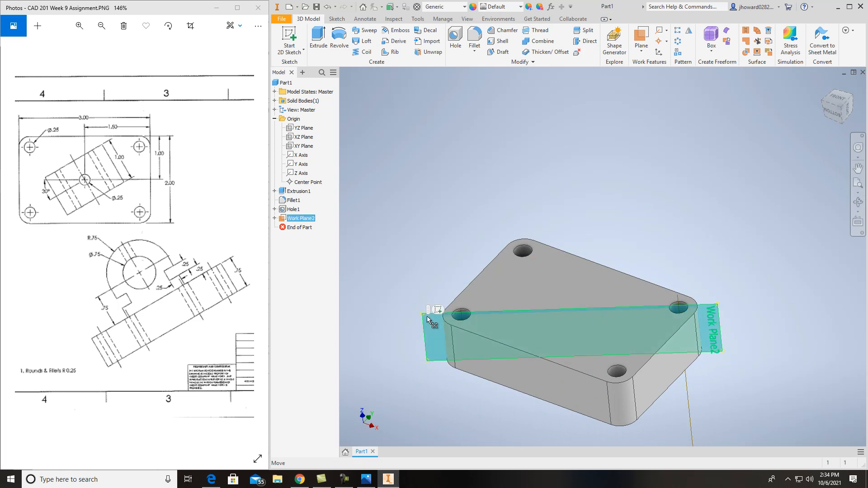
right_click(427, 316)
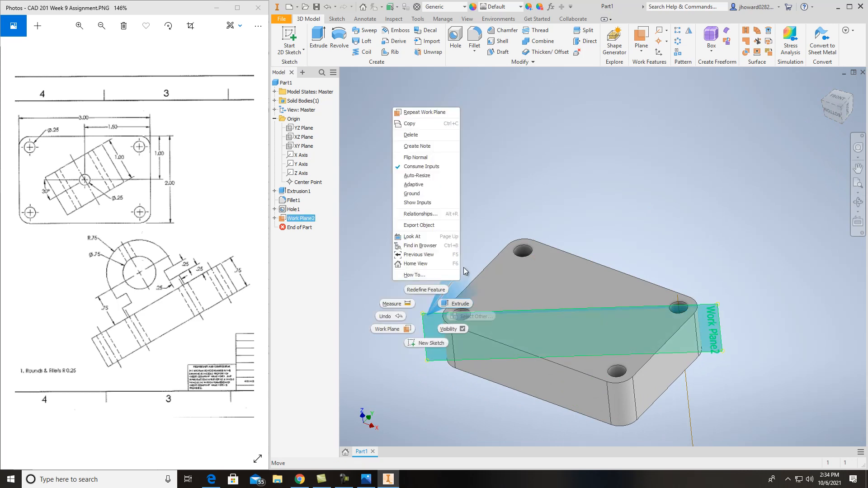
key(Escape)
click(292, 49)
click(304, 66)
middle_drag(549, 256, 390, 263)
mouse_move(836, 107)
shift+middle_down()
mouse_move(783, 145)
mouse_move(731, 157)
mouse_move(768, 146)
mouse_move(792, 125)
shift+middle_up()
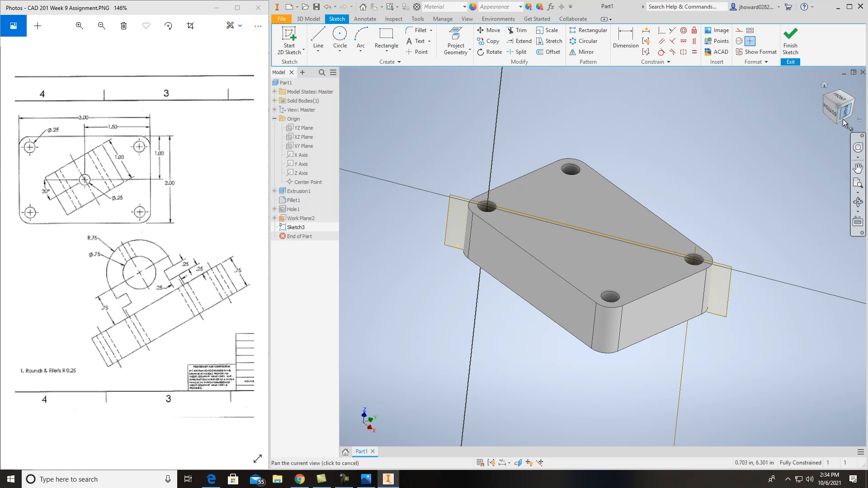
click(858, 222)
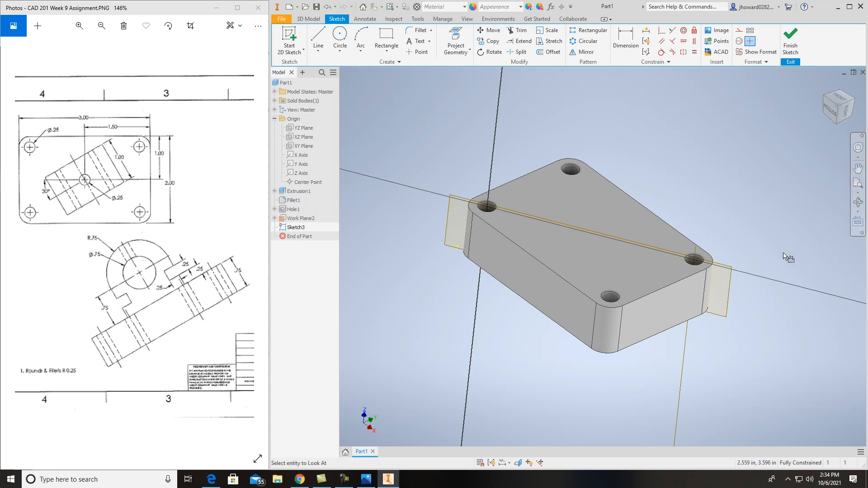
click(727, 281)
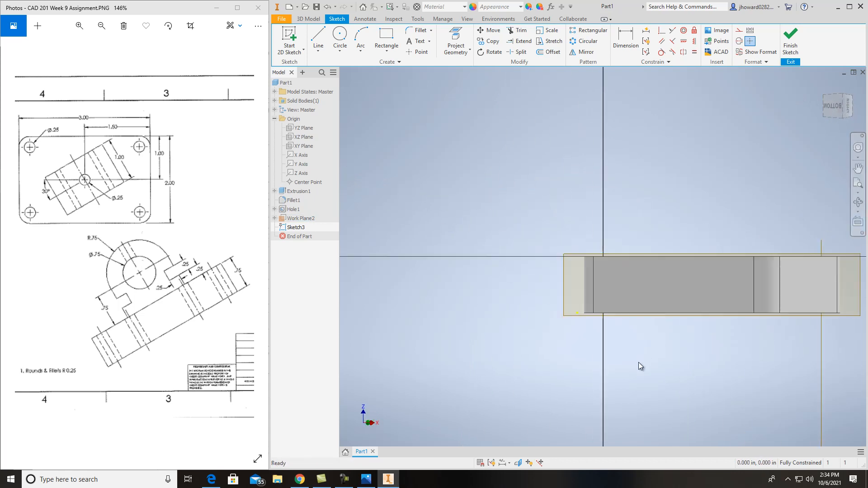